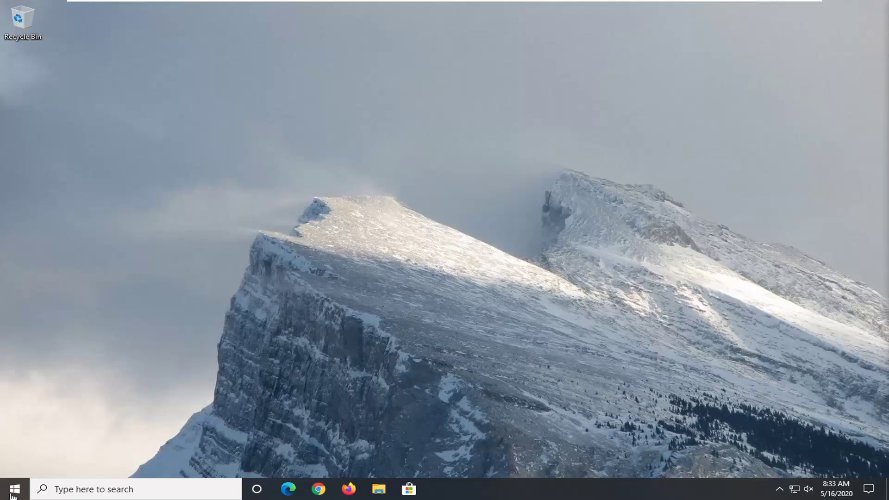
Step: Search the Start menu for regedit and run Registry Editor as administrator
{"action": "left_click", "coordinate": [6, 488]}
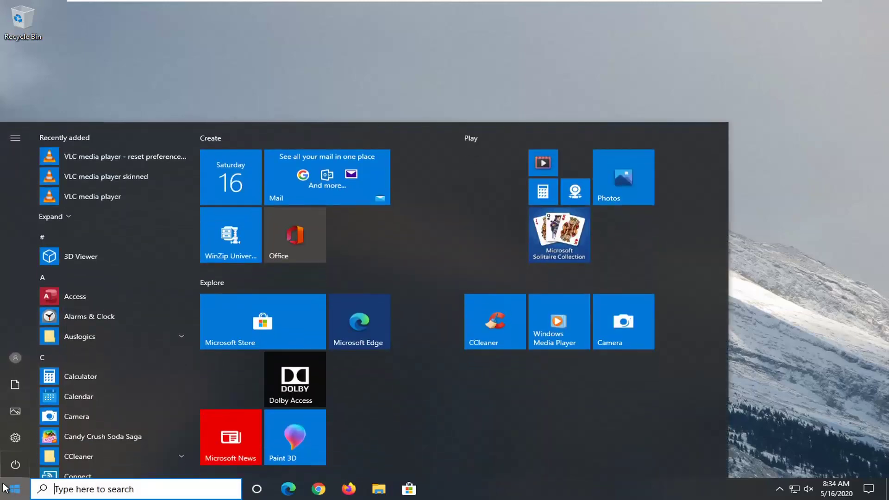
{"action": "type", "text": "regedit"}
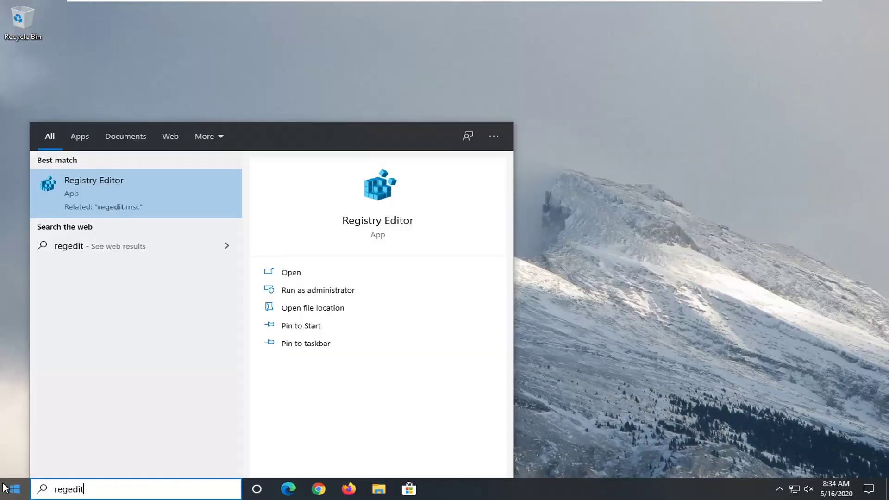
{"action": "right_click", "coordinate": [99, 182]}
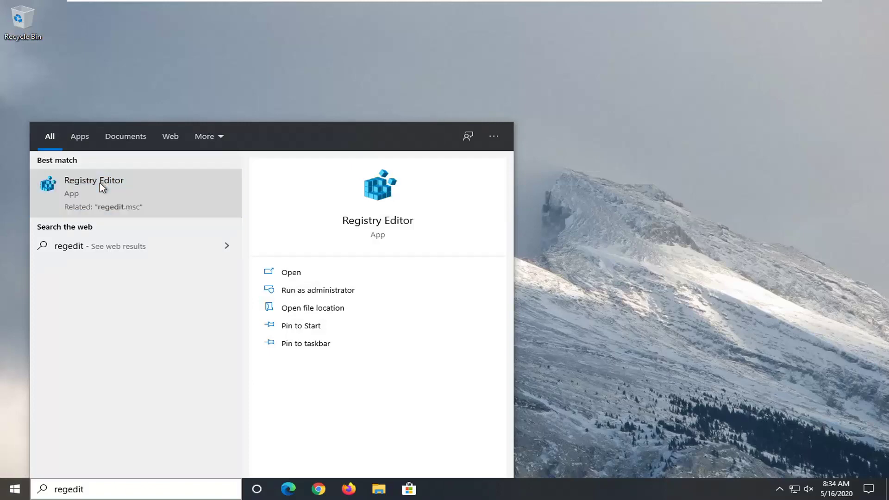
{"action": "left_click", "coordinate": [156, 195]}
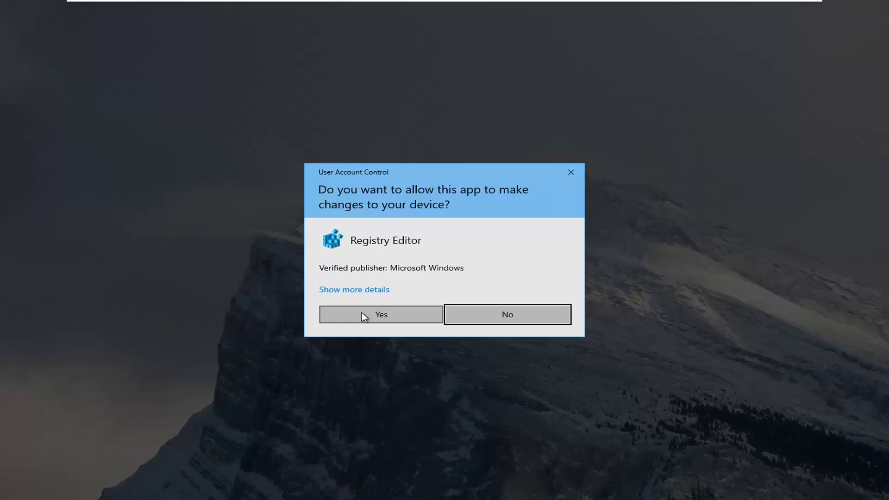
Step: Approve the UAC prompt, then open and cancel the registry Export dialog
{"action": "left_click", "coordinate": [362, 312]}
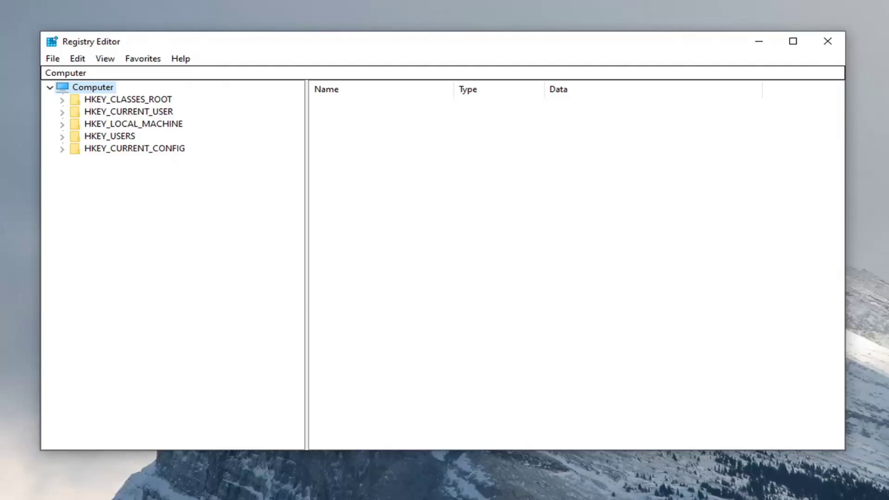
{"action": "left_click", "coordinate": [53, 59]}
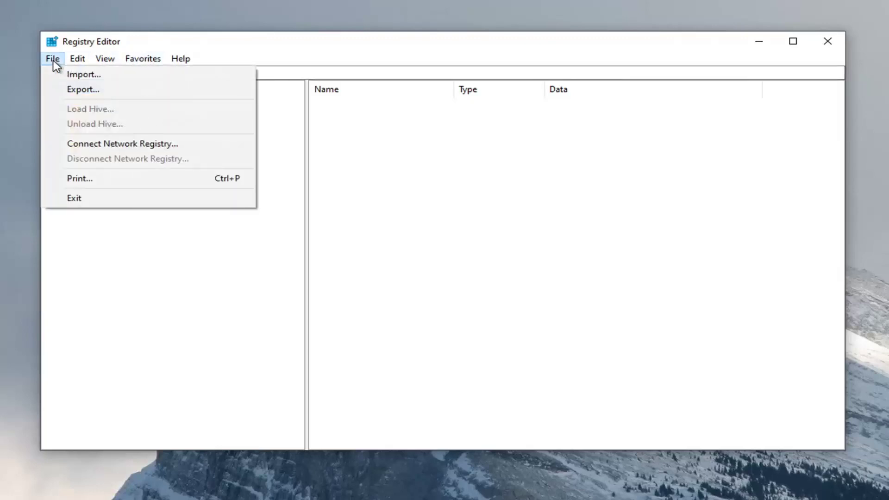
{"action": "left_click", "coordinate": [73, 91]}
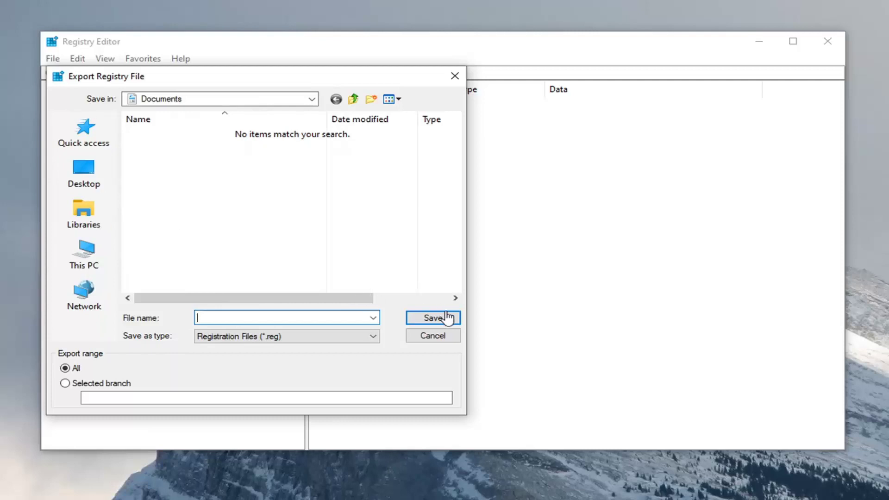
{"action": "left_click", "coordinate": [438, 337]}
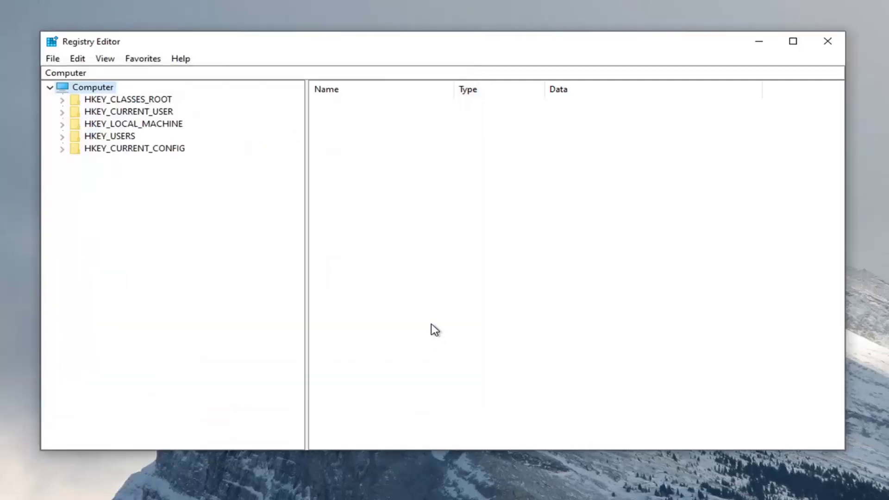
Step: Open the registry Import dialog and cancel it without importing
{"action": "left_click", "coordinate": [54, 61]}
{"action": "left_click", "coordinate": [64, 75]}
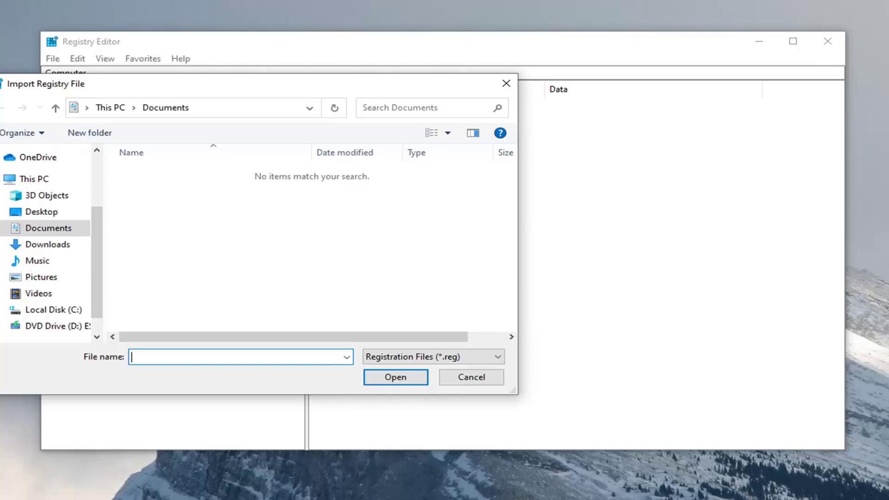
{"action": "left_click", "coordinate": [462, 378]}
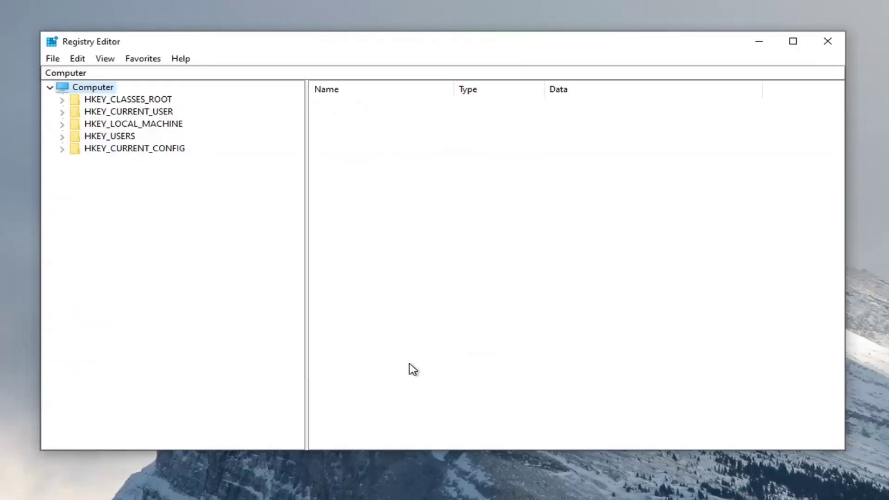
Step: Expand HKEY_LOCAL_MACHINE\SOFTWARE\Policies\Microsoft\Windows and select its System key
{"action": "double_click", "coordinate": [147, 124]}
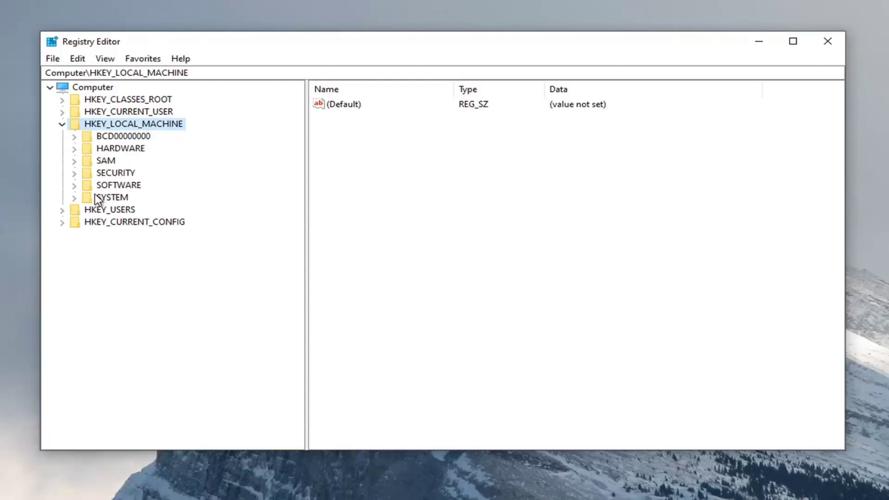
{"action": "double_click", "coordinate": [118, 186]}
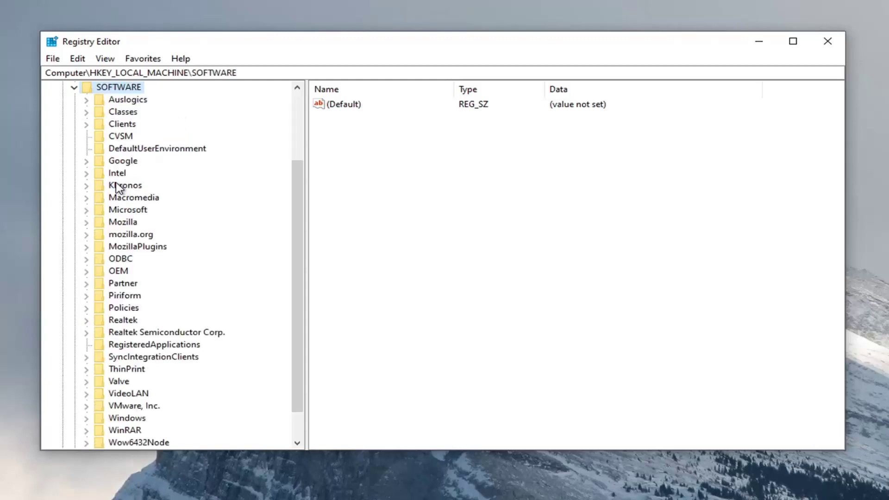
{"action": "left_click", "coordinate": [119, 311]}
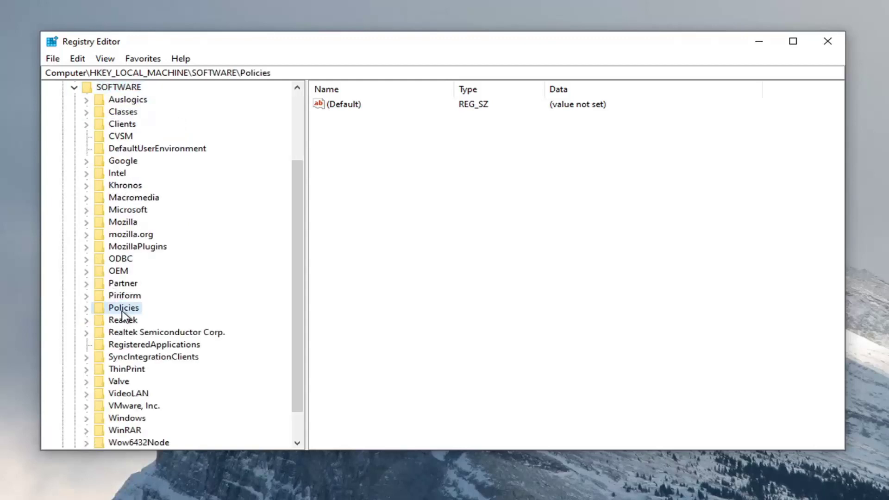
{"action": "double_click", "coordinate": [124, 311]}
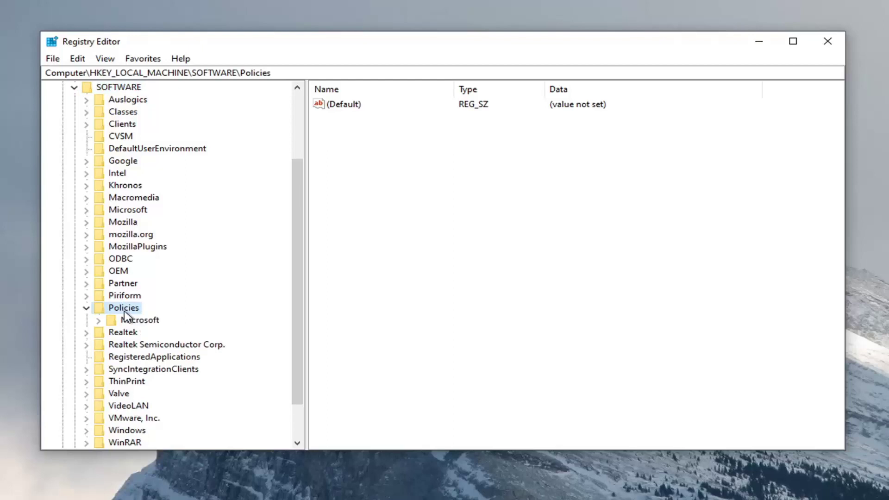
{"action": "double_click", "coordinate": [129, 321]}
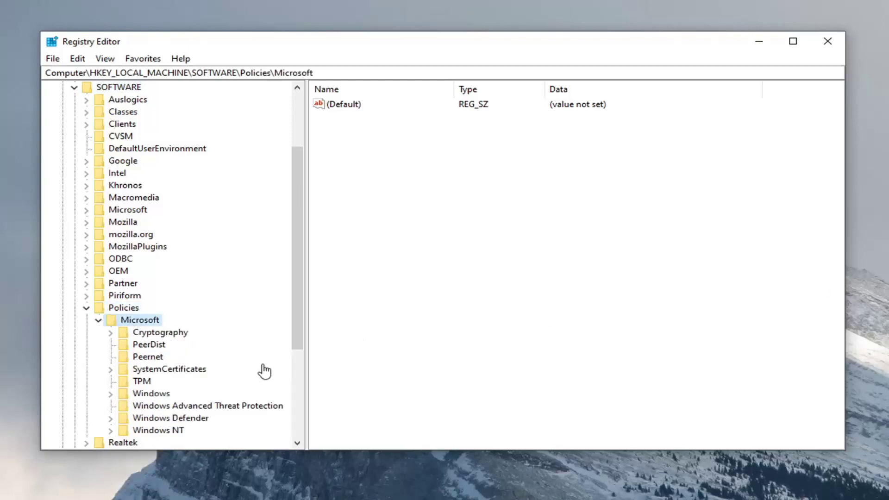
{"action": "double_click", "coordinate": [146, 394]}
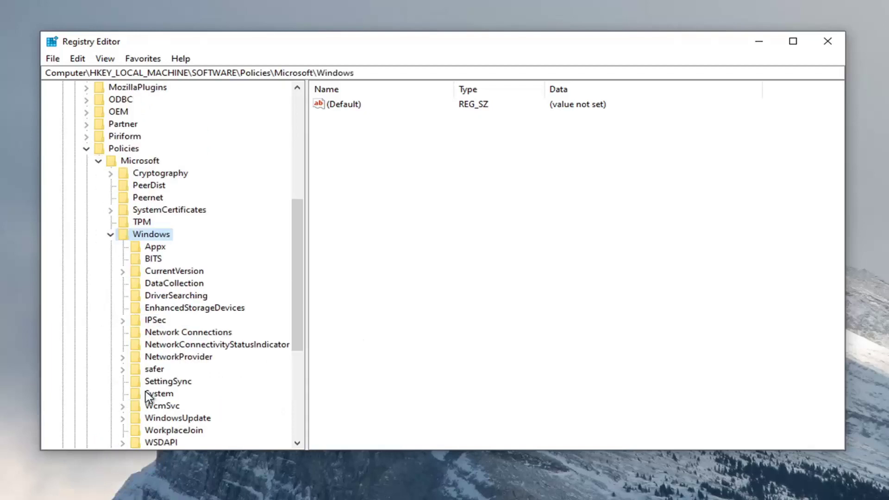
{"action": "scroll", "coordinate": [188, 311], "scroll_direction": "down", "scroll_amount": 2}
{"action": "scroll", "coordinate": [185, 311], "scroll_direction": "down", "scroll_amount": 2}
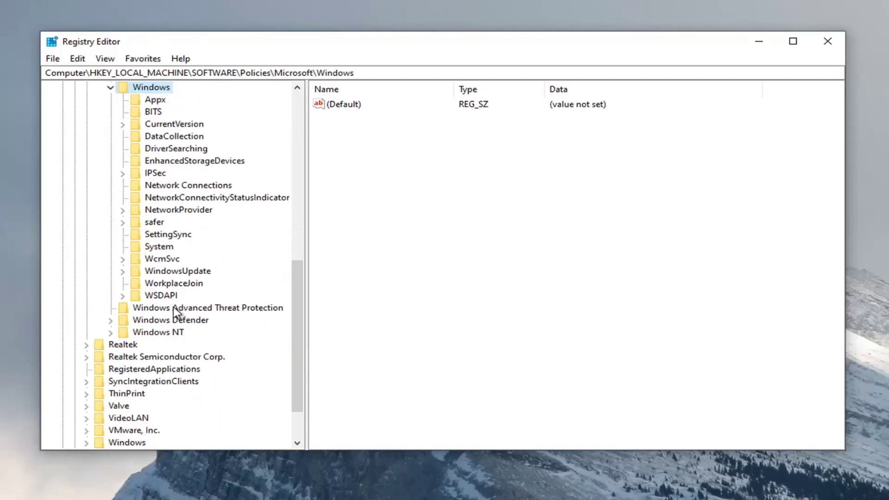
{"action": "left_click", "coordinate": [158, 247]}
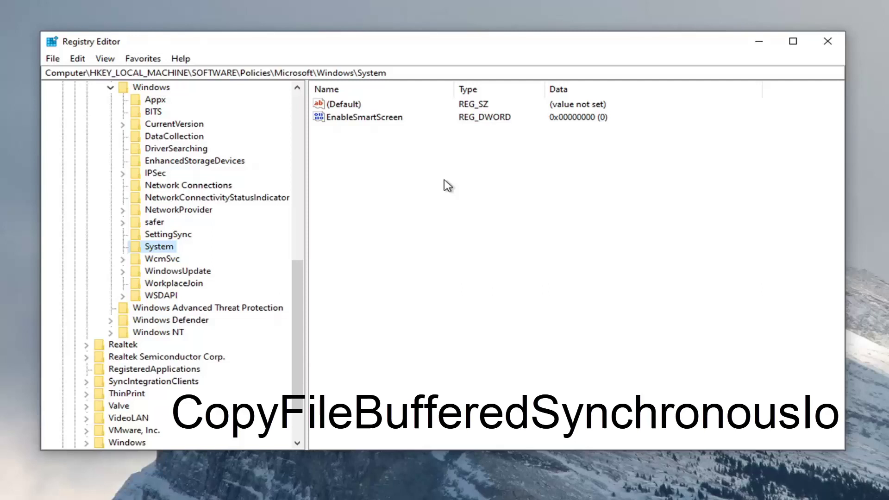
Step: Create a new DWORD (32-bit) value named CopyFileBufferedSynchronousIo in the System key
{"action": "left_click", "coordinate": [385, 158]}
{"action": "right_click", "coordinate": [341, 146]}
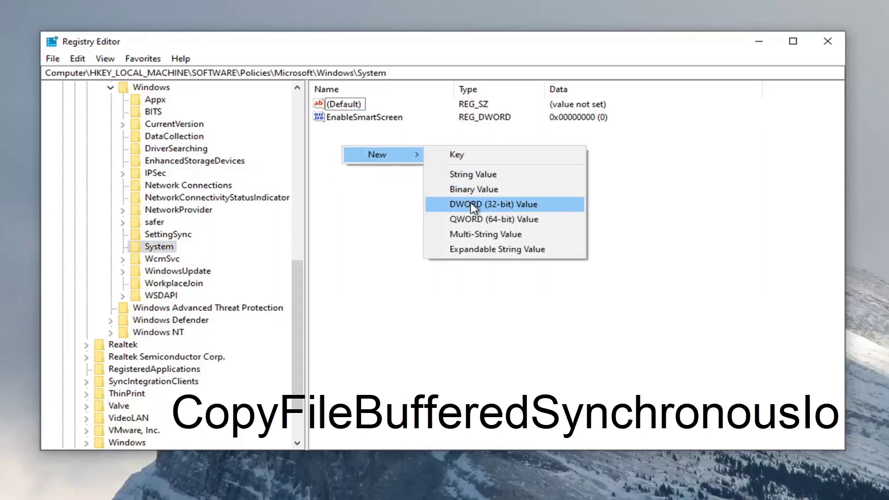
{"action": "left_click", "coordinate": [455, 202]}
{"action": "right_click", "coordinate": [356, 132]}
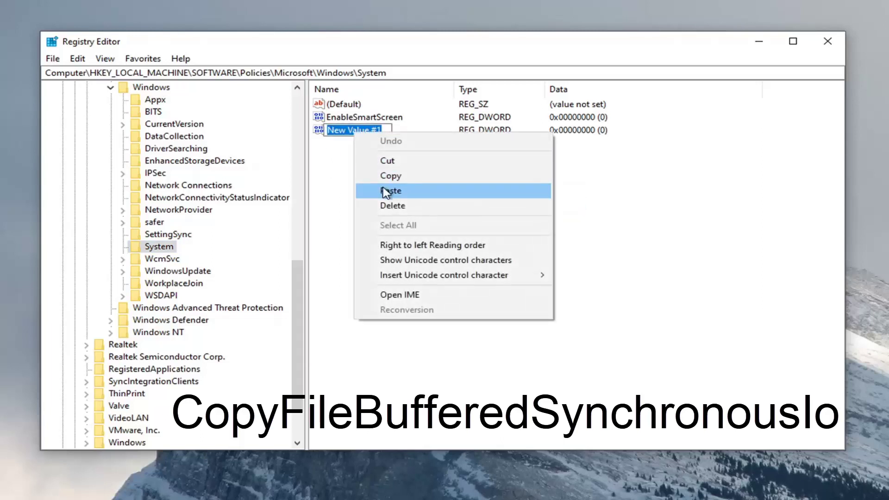
{"action": "left_click", "coordinate": [336, 189]}
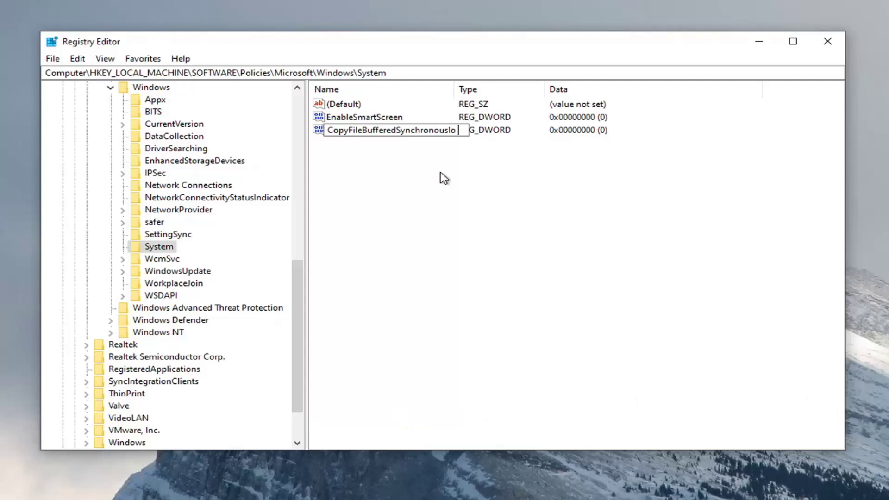
{"action": "key", "text": "Return"}
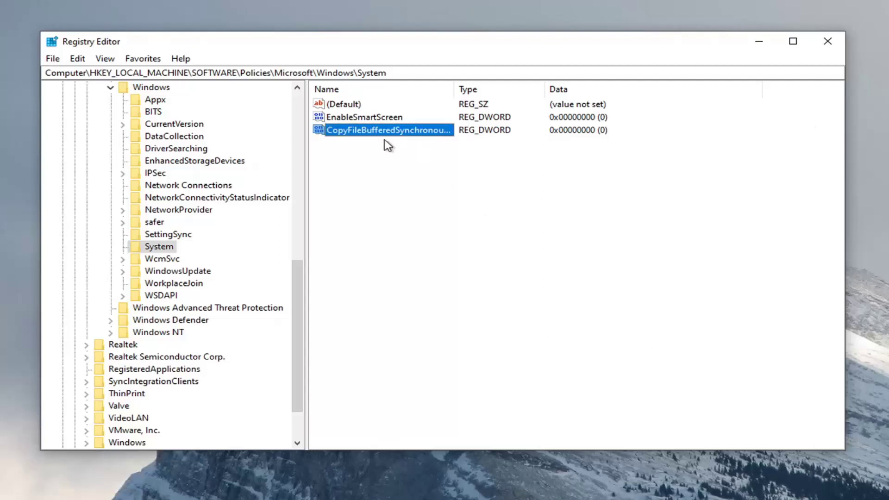
Step: Set CopyFileBufferedSynchronousIo's value data to 1
{"action": "left_click_drag", "start_coordinate": [452, 84], "coordinate": [474, 84]}
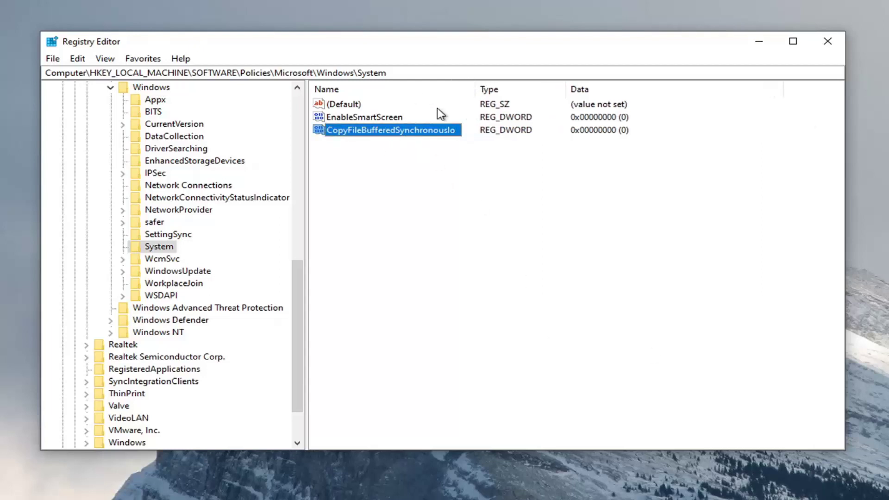
{"action": "double_click", "coordinate": [411, 133]}
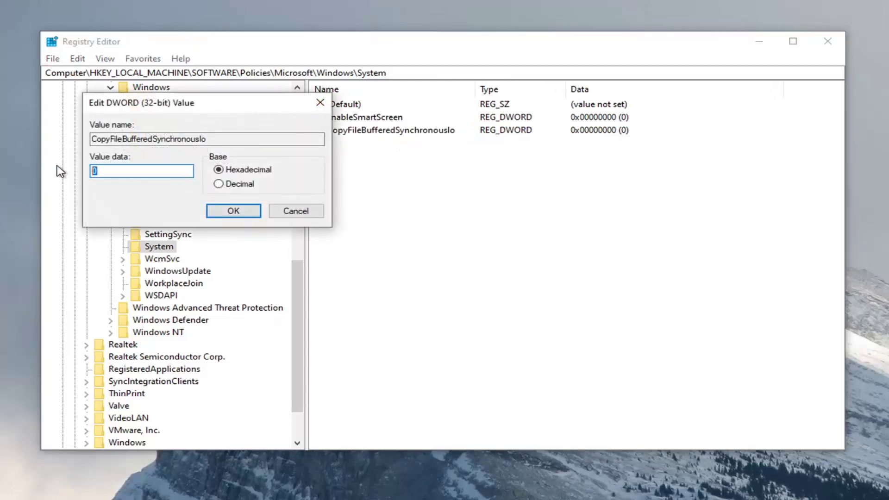
{"action": "type", "text": "1"}
{"action": "left_click", "coordinate": [232, 212]}
Step: Collapse Windows, Microsoft, Policies, SOFTWARE and HKEY_LOCAL_MACHINE, then close Registry Editor
{"action": "scroll", "coordinate": [292, 304], "scroll_direction": "up", "scroll_amount": 1}
{"action": "left_click_drag", "start_coordinate": [295, 310], "coordinate": [288, 215]}
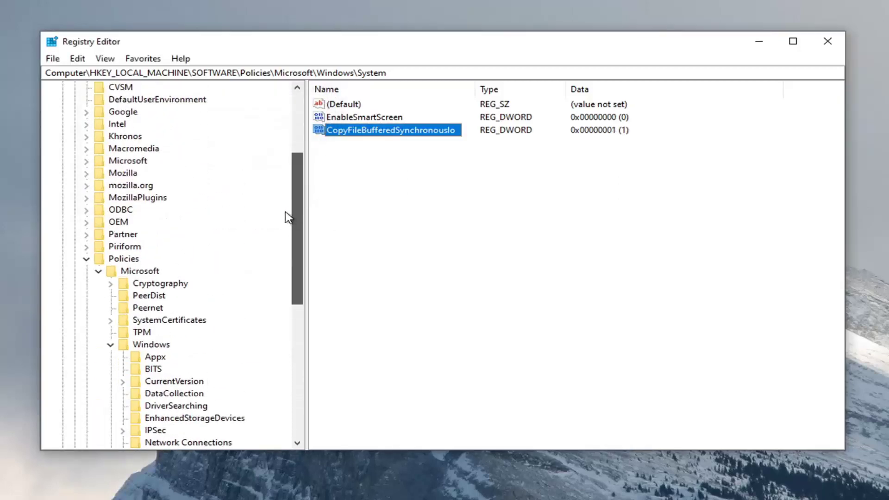
{"action": "left_click", "coordinate": [111, 344]}
{"action": "left_click", "coordinate": [99, 271]}
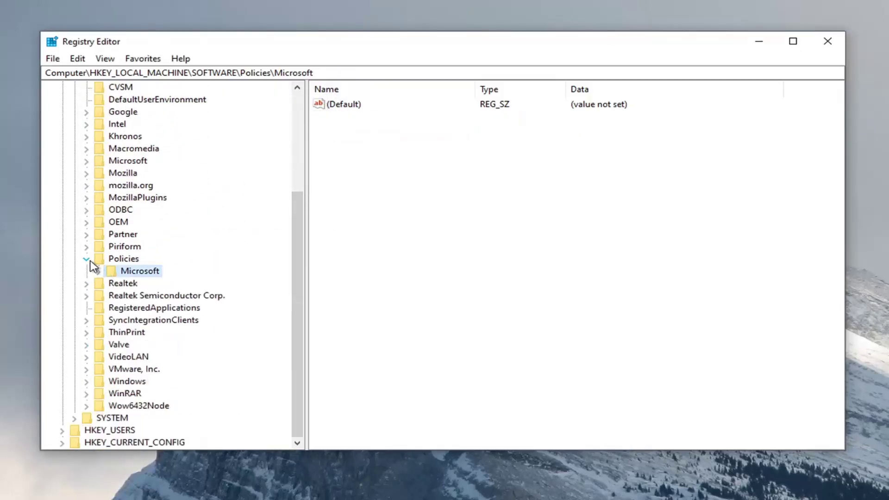
{"action": "left_click_drag", "start_coordinate": [299, 281], "coordinate": [280, 147]}
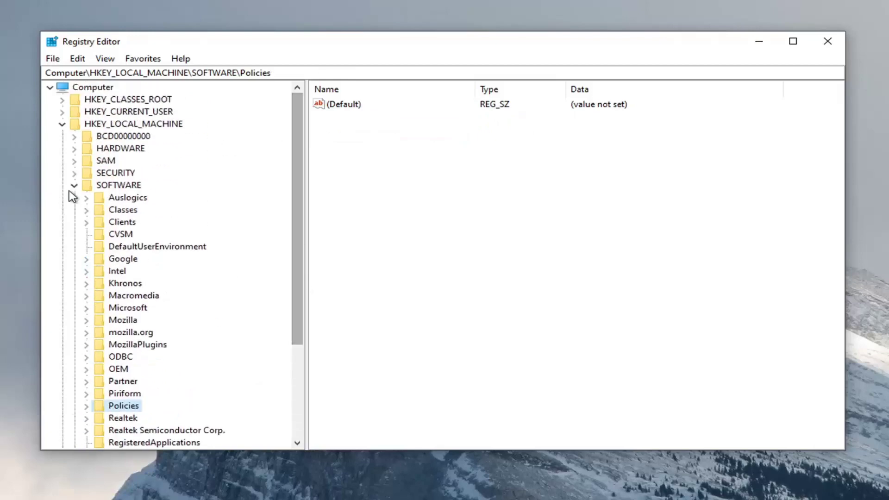
{"action": "left_click", "coordinate": [74, 185]}
{"action": "left_click", "coordinate": [58, 125]}
{"action": "left_click", "coordinate": [78, 89]}
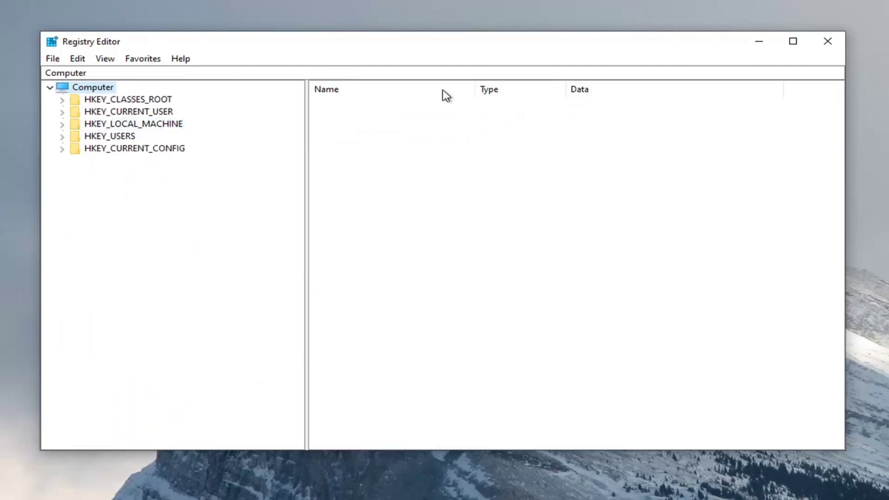